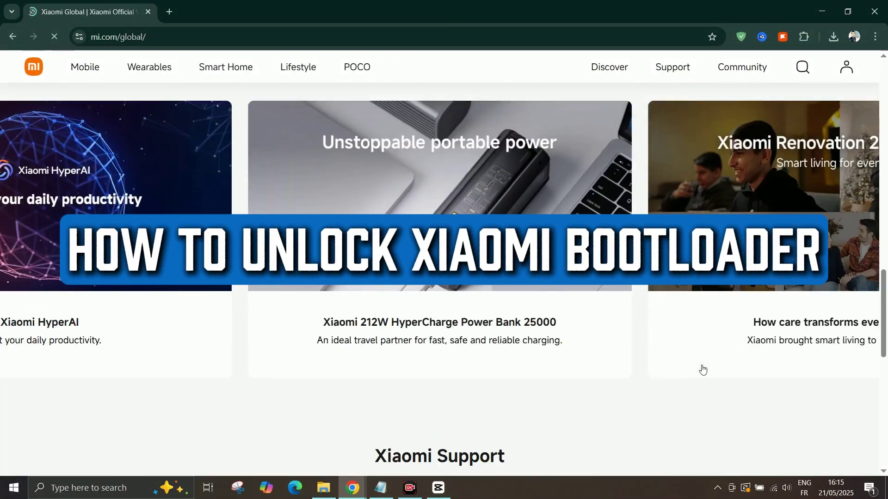
pyautogui.scroll(1, 701, 369)
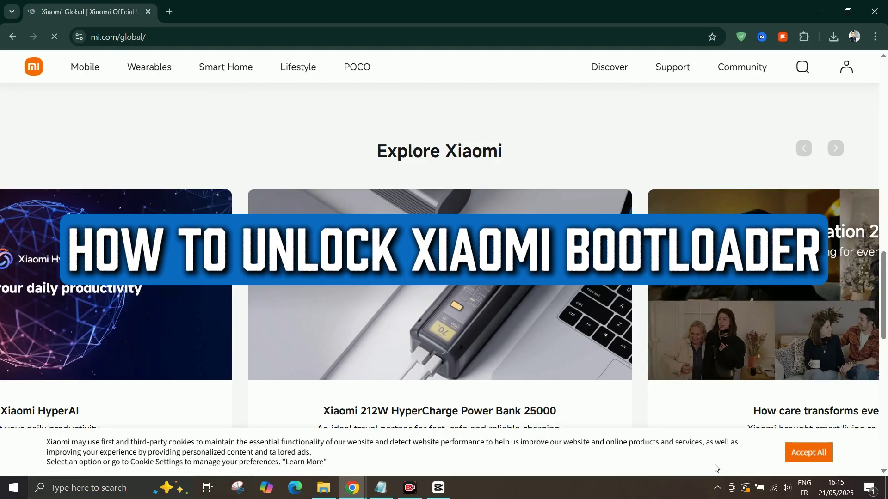
pyautogui.click(715, 467)
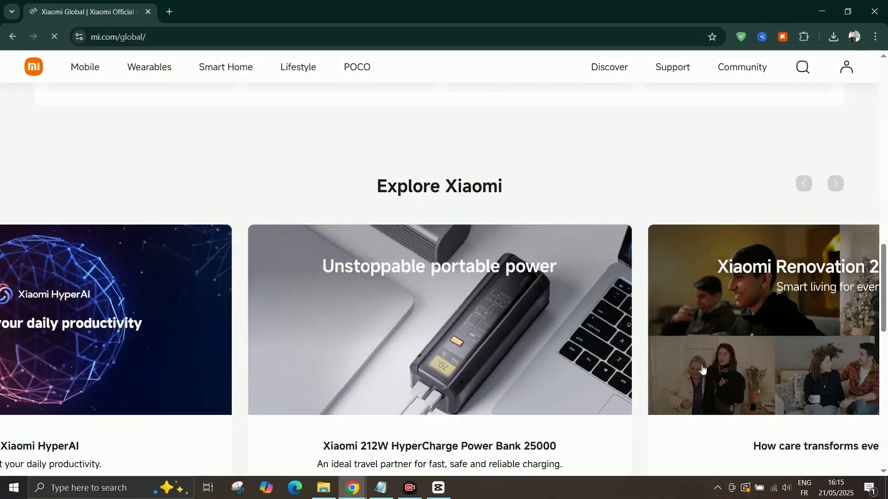
pyautogui.scroll(-1, 702, 370)
pyautogui.scroll(-2, 702, 370)
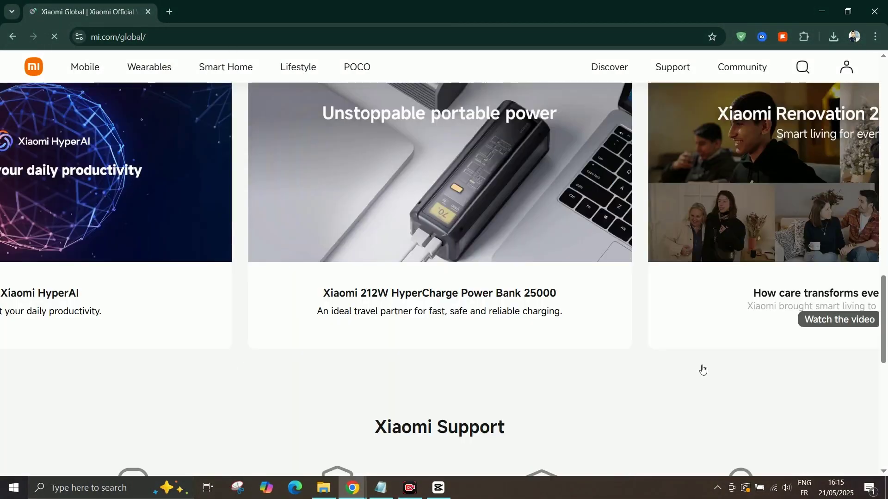
pyautogui.scroll(-4, 702, 369)
pyautogui.scroll(4, 702, 369)
pyautogui.scroll(1, 701, 369)
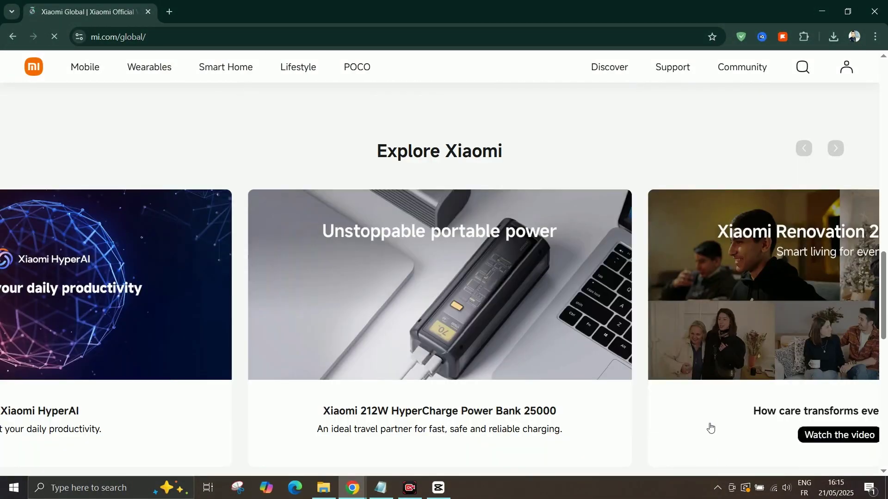